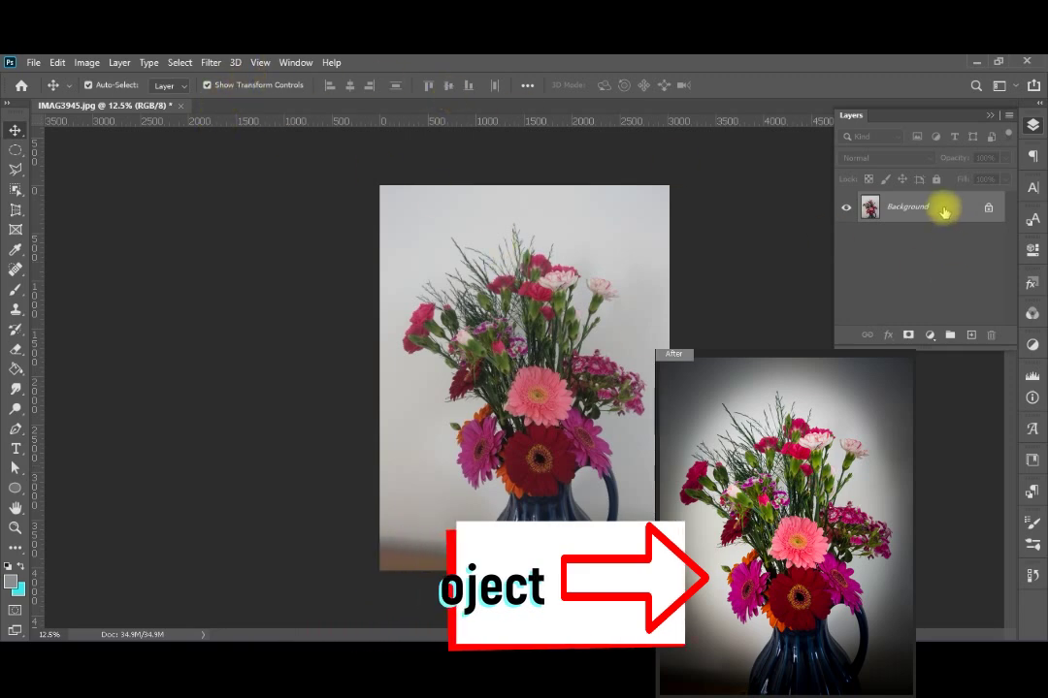
Duplicate the photo to Layer 1, hide the Background, and open Layer 1 in Camera Raw Filter
key("ctrl")
key("ctrl+j")
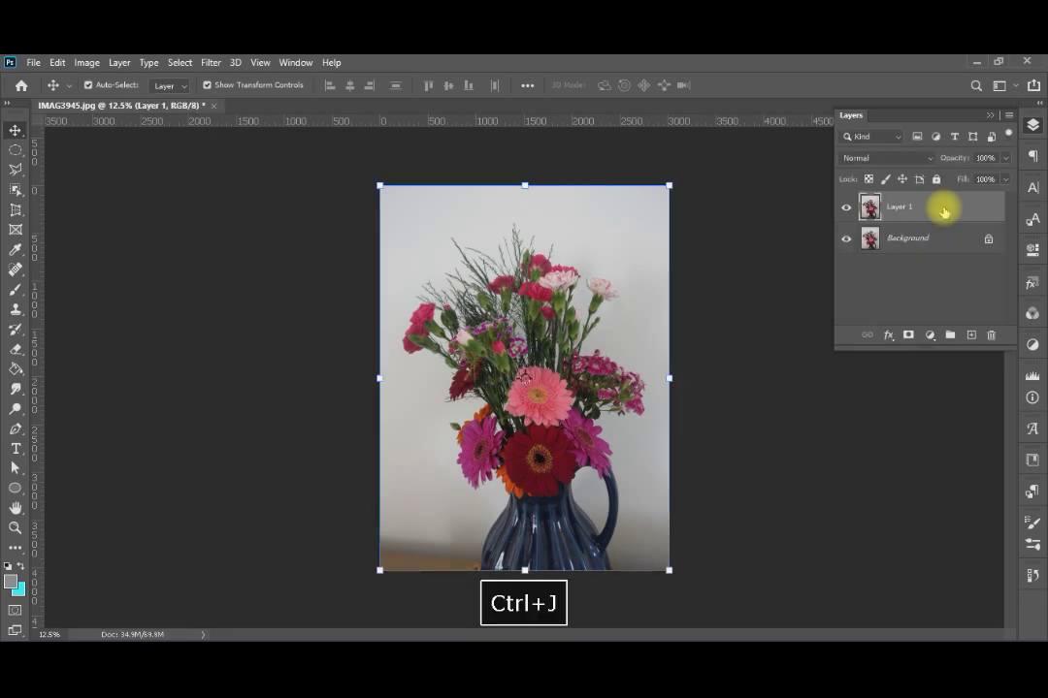
left_click(846, 239)
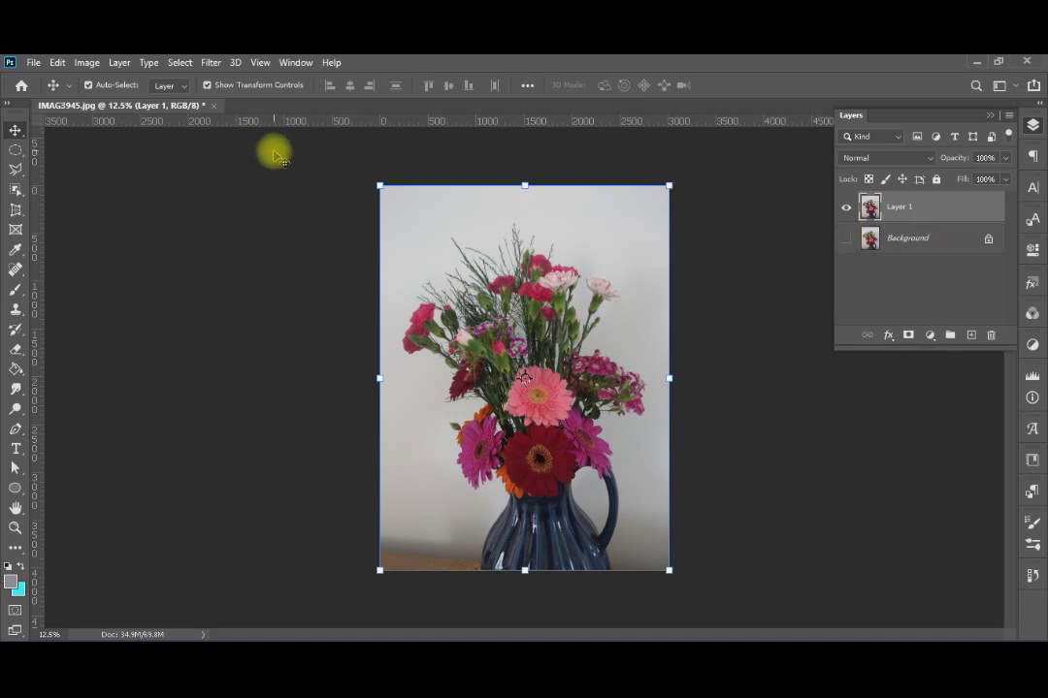
left_click(210, 63)
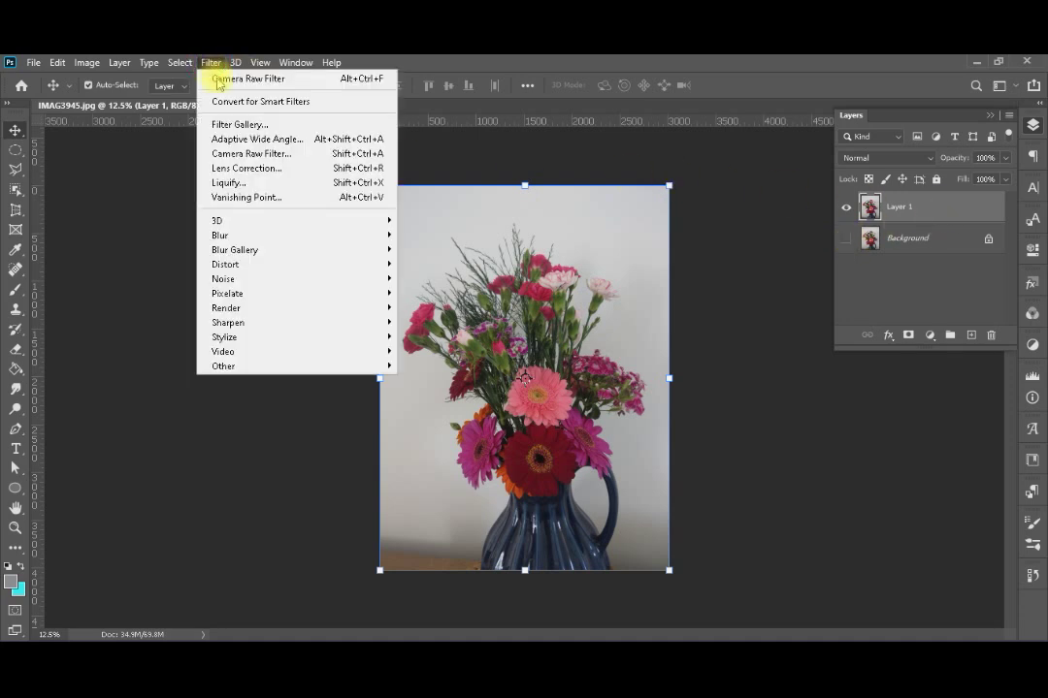
left_click(261, 153)
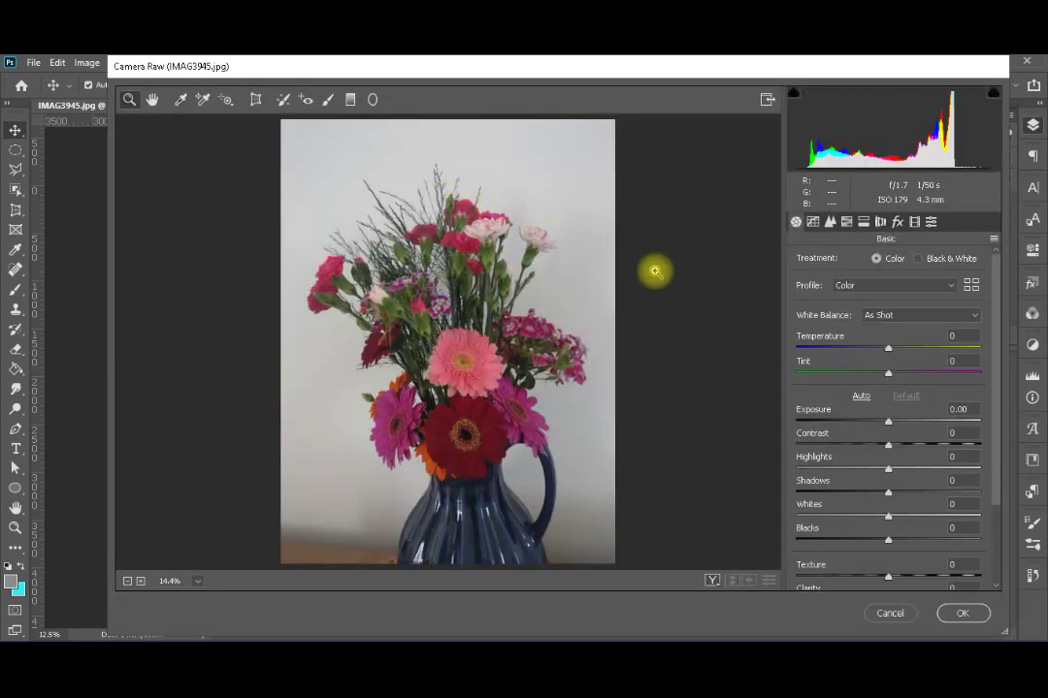
Show a side-by-side before/after view and apply Auto tones (Exposure +0.47, Shadows +26, Blacks -14)
left_click(713, 581)
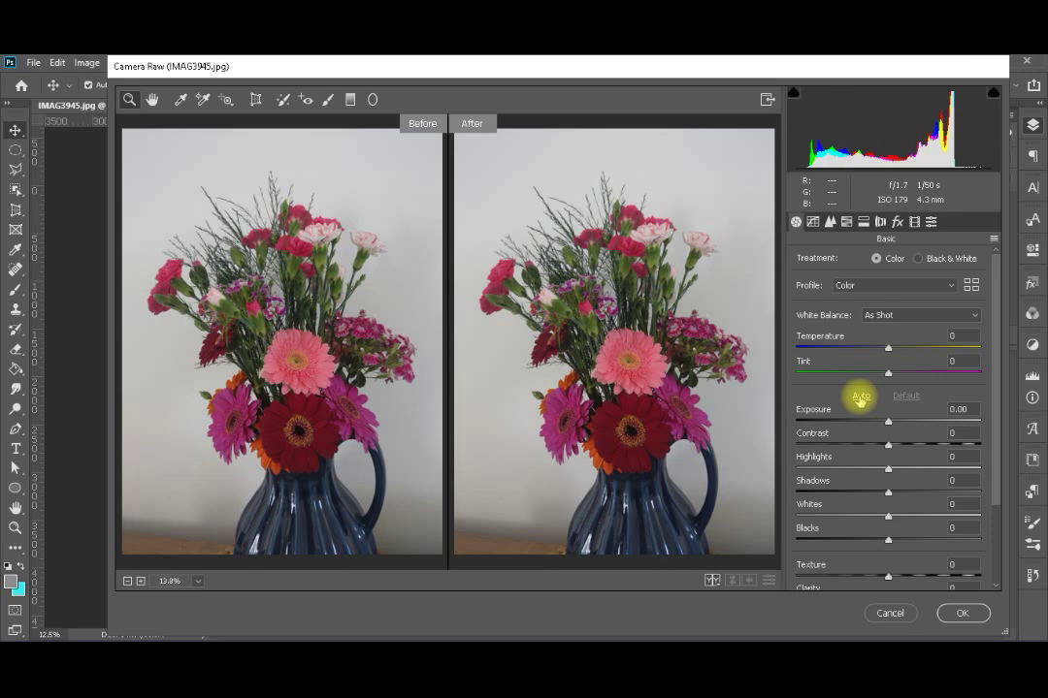
left_click(859, 397)
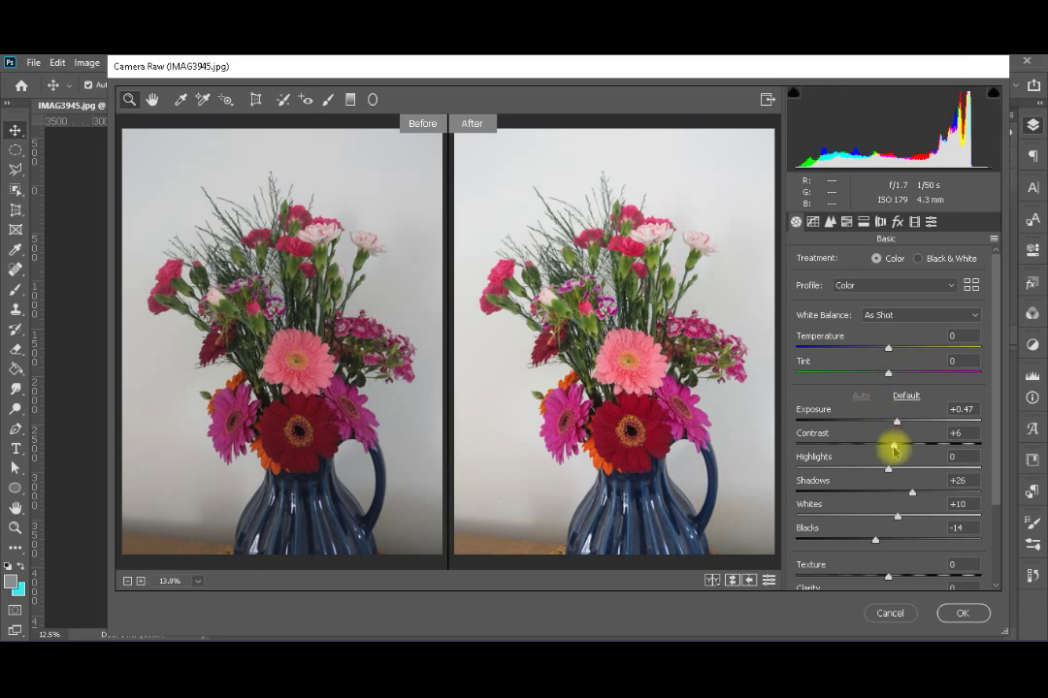
Set Contrast +13, Shadows +30, Whites +26, Blacks -41 and Vibrance +29 in the Basic panel
left_click_drag(894, 448, 902, 447)
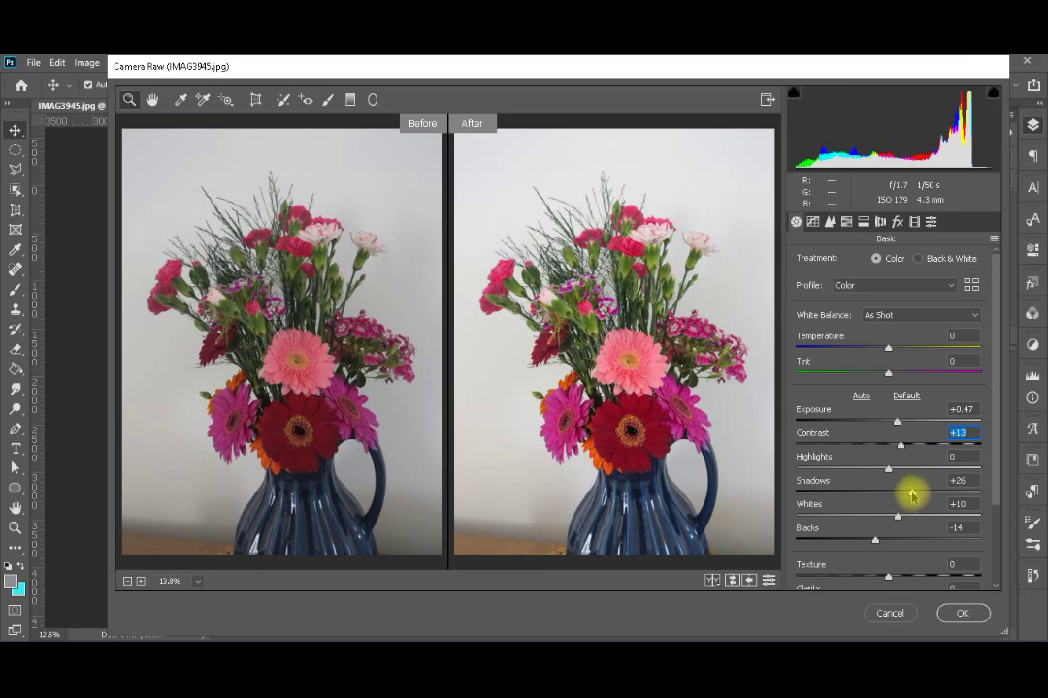
left_click_drag(913, 496, 916, 495)
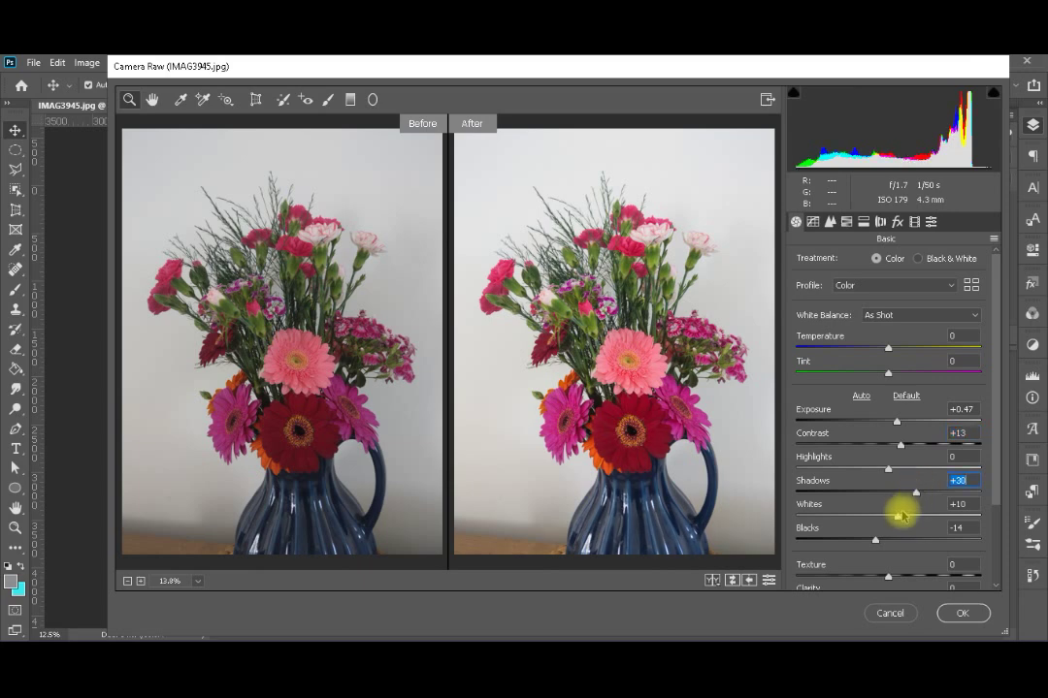
left_click_drag(897, 519, 912, 519)
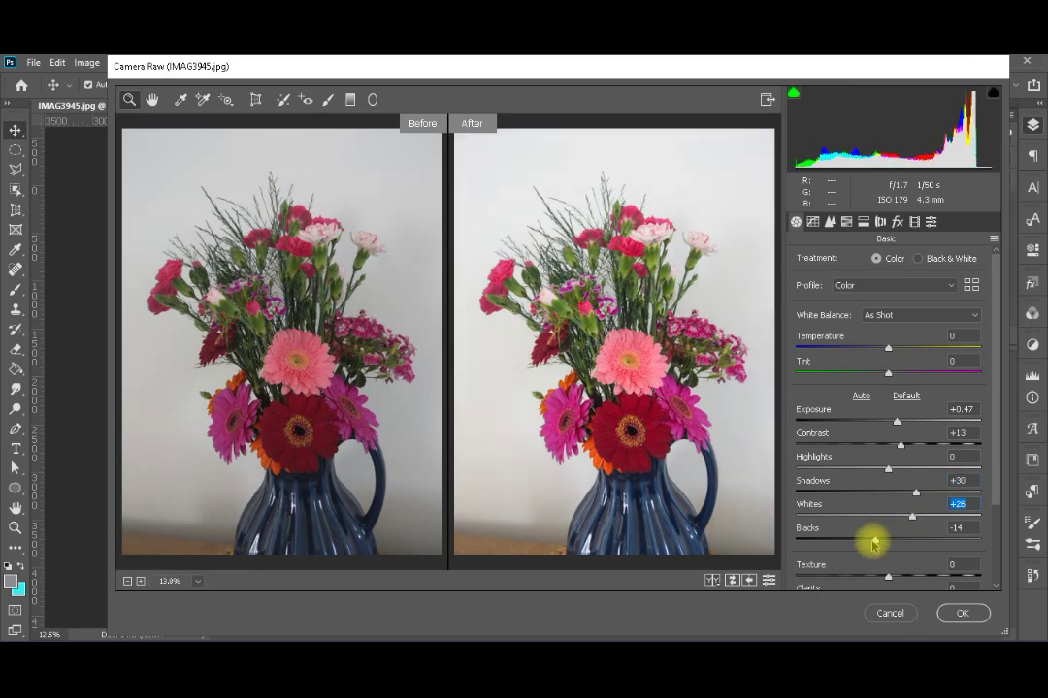
left_click_drag(870, 541, 850, 544)
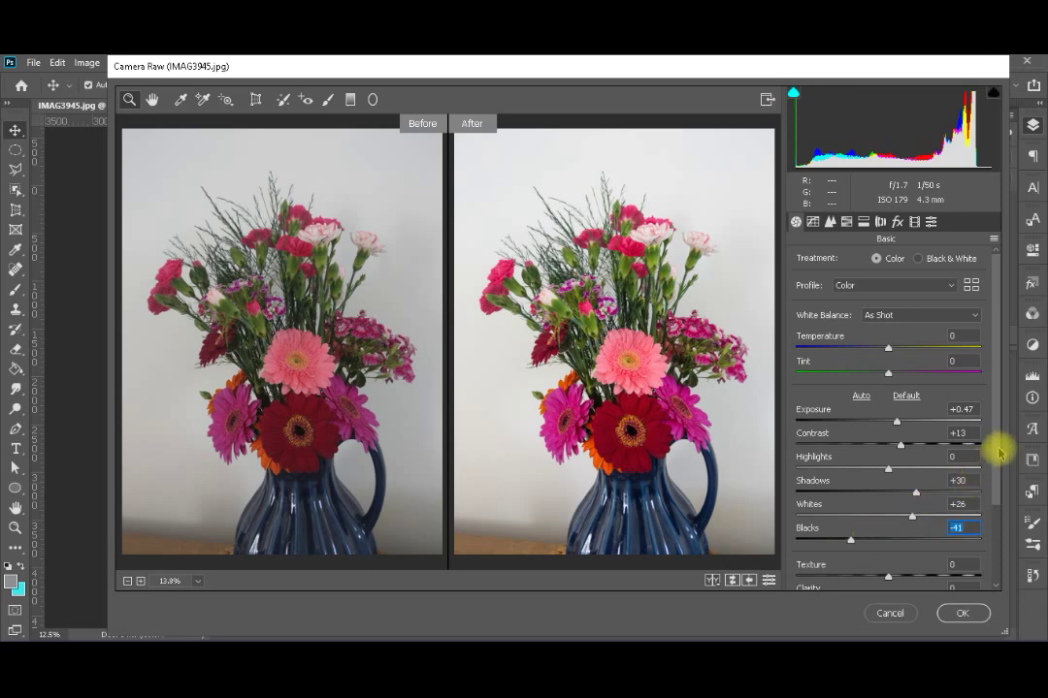
left_click_drag(997, 448, 997, 545)
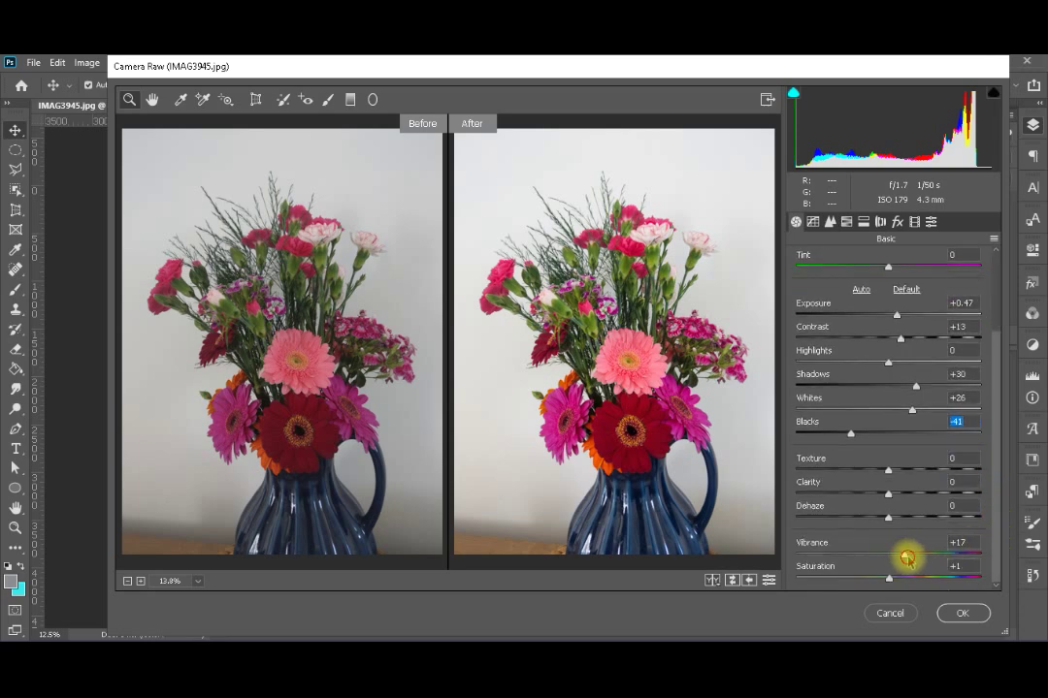
left_click_drag(905, 557, 915, 558)
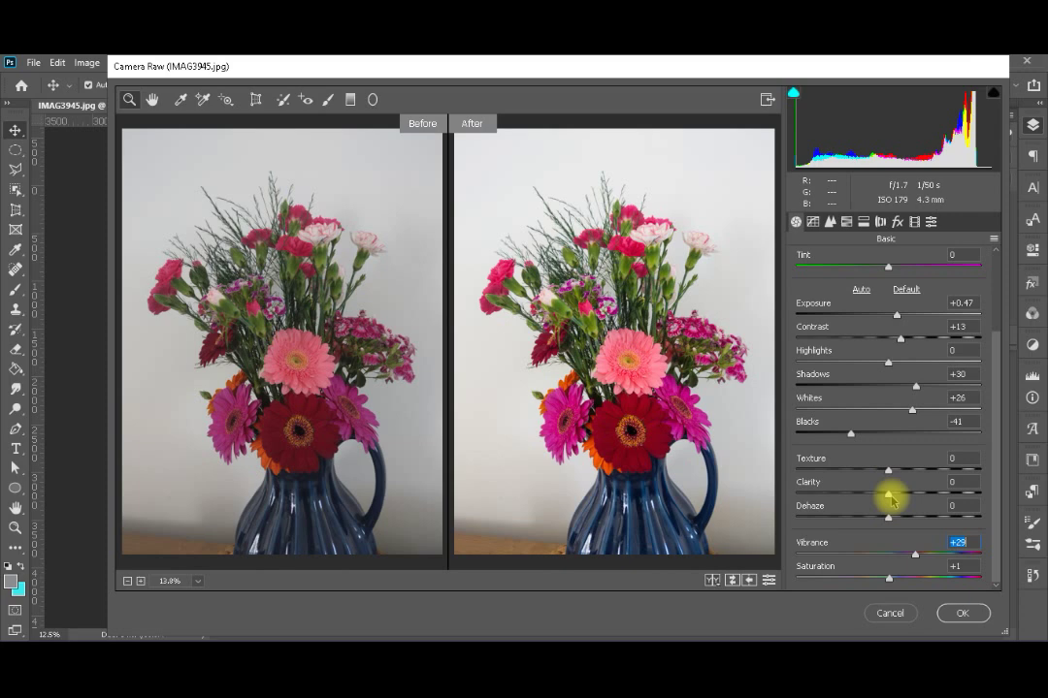
Raise Clarity to +14 in the Basic panel for crisper detail
left_click_drag(890, 499, 906, 519)
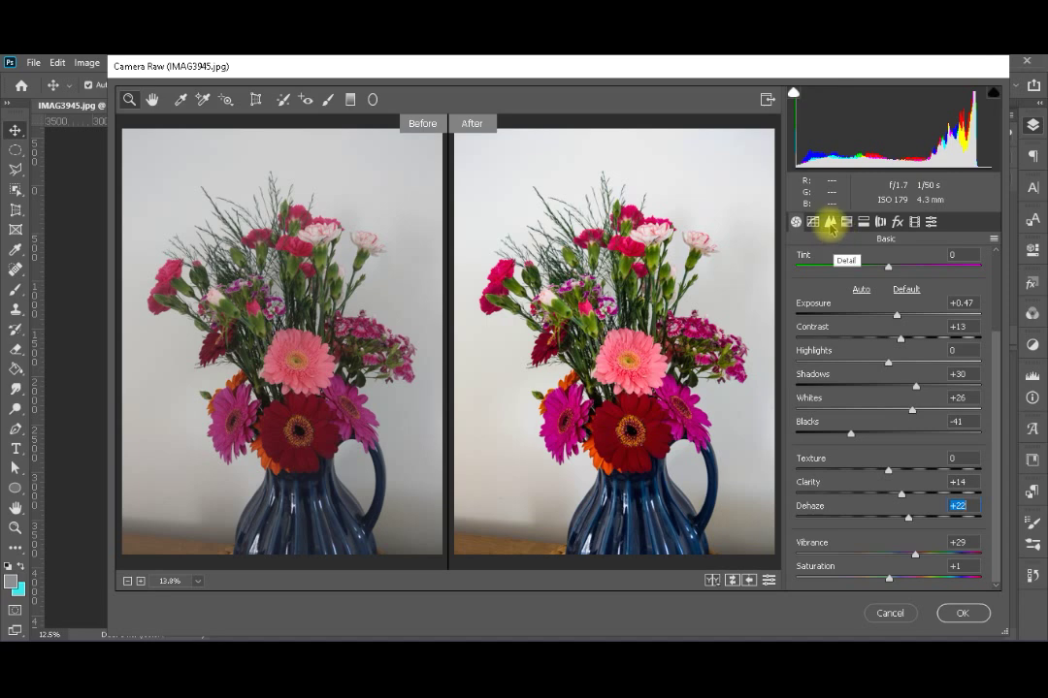
In the Detail panel, set Luminance and Color noise reduction both to 13
left_click(830, 224)
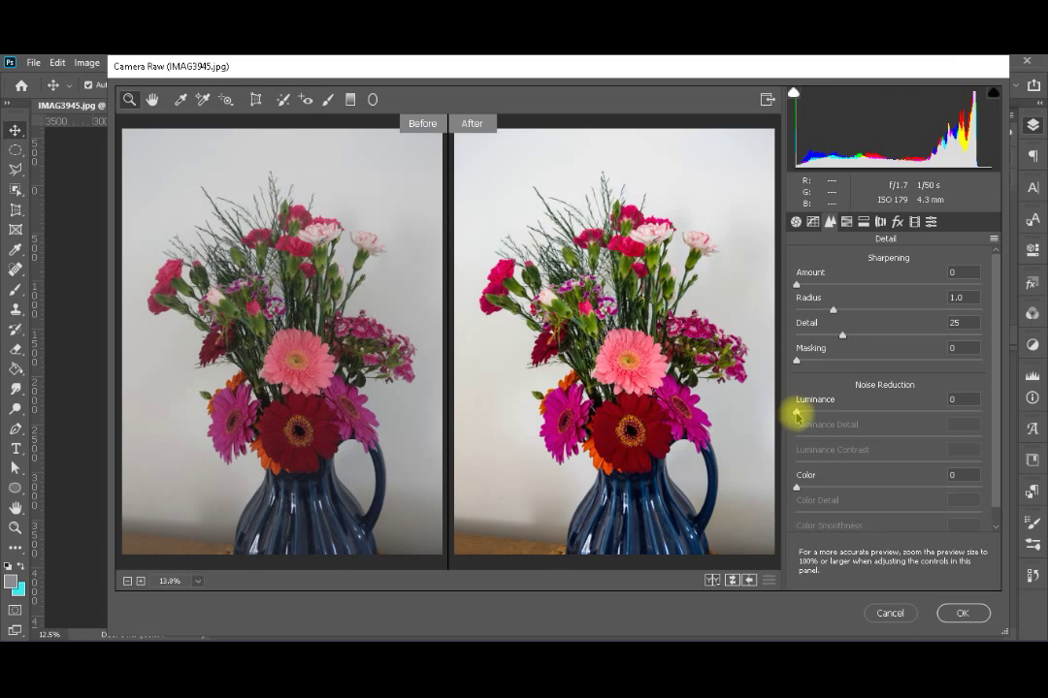
left_click_drag(795, 417, 819, 415)
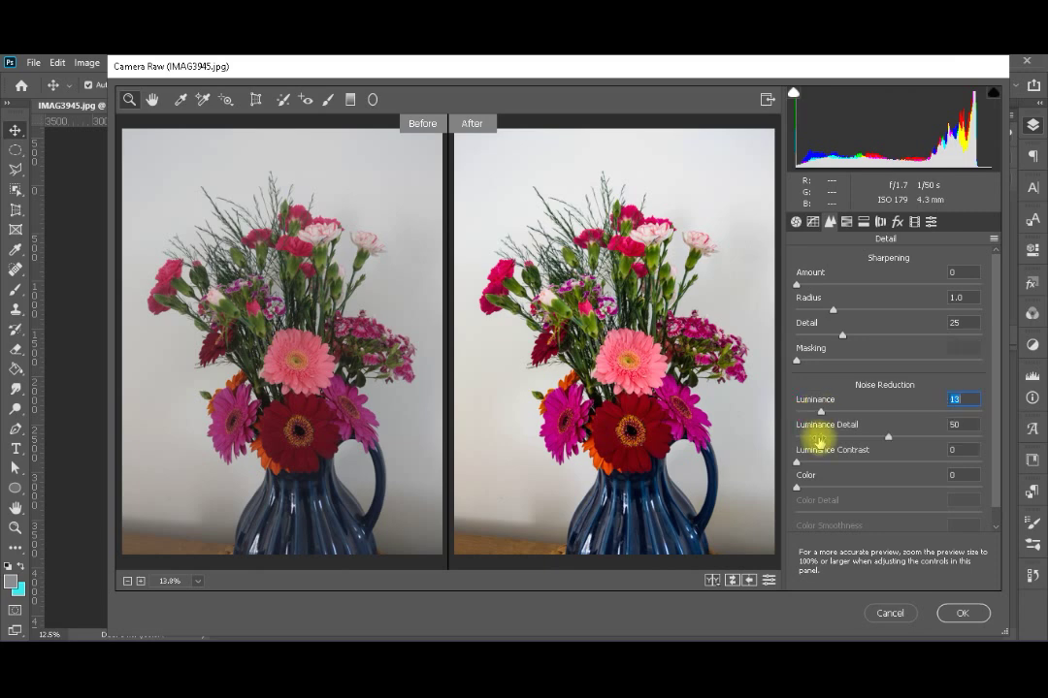
left_click_drag(796, 488, 820, 489)
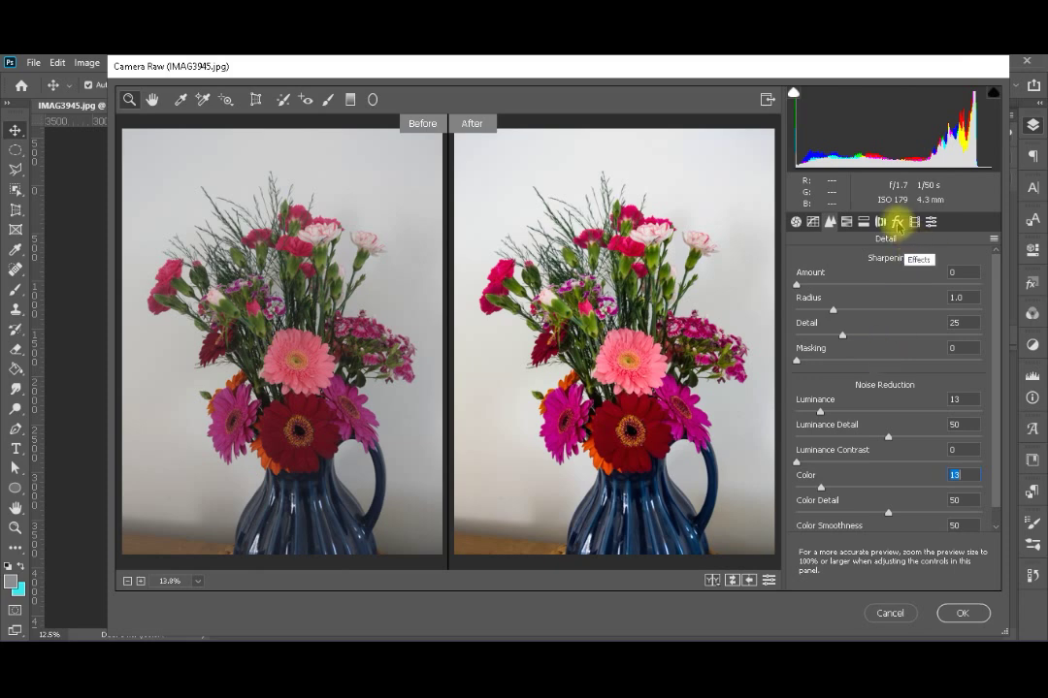
Add a post-crop vignette in the Effects panel: Amount -35, Feather 0, Roundness -98
left_click(898, 222)
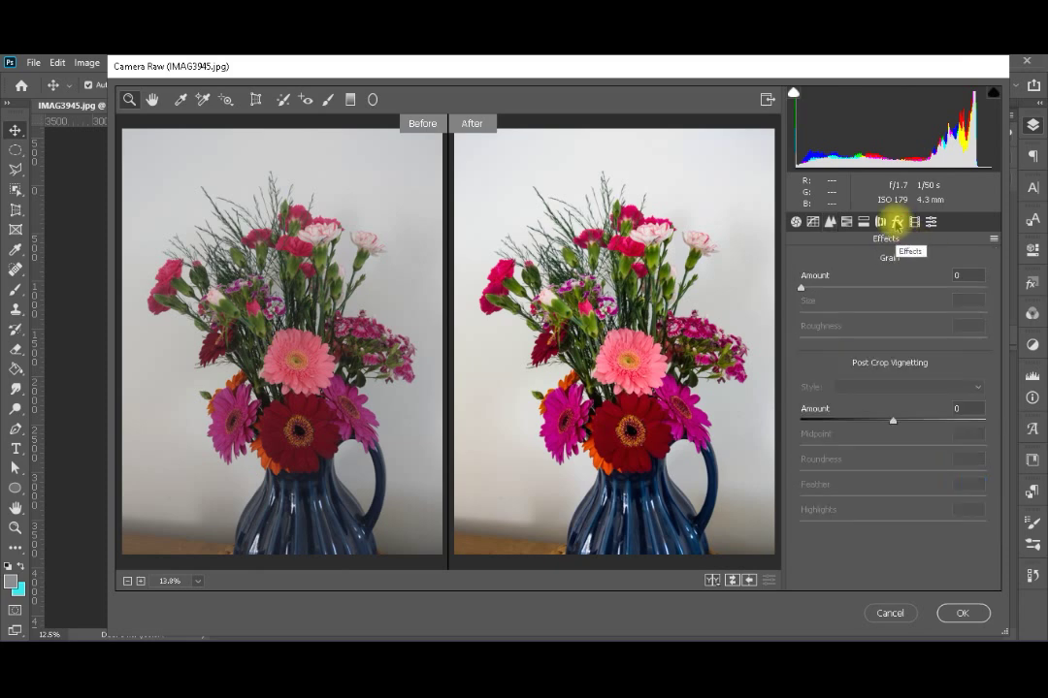
left_click(892, 425)
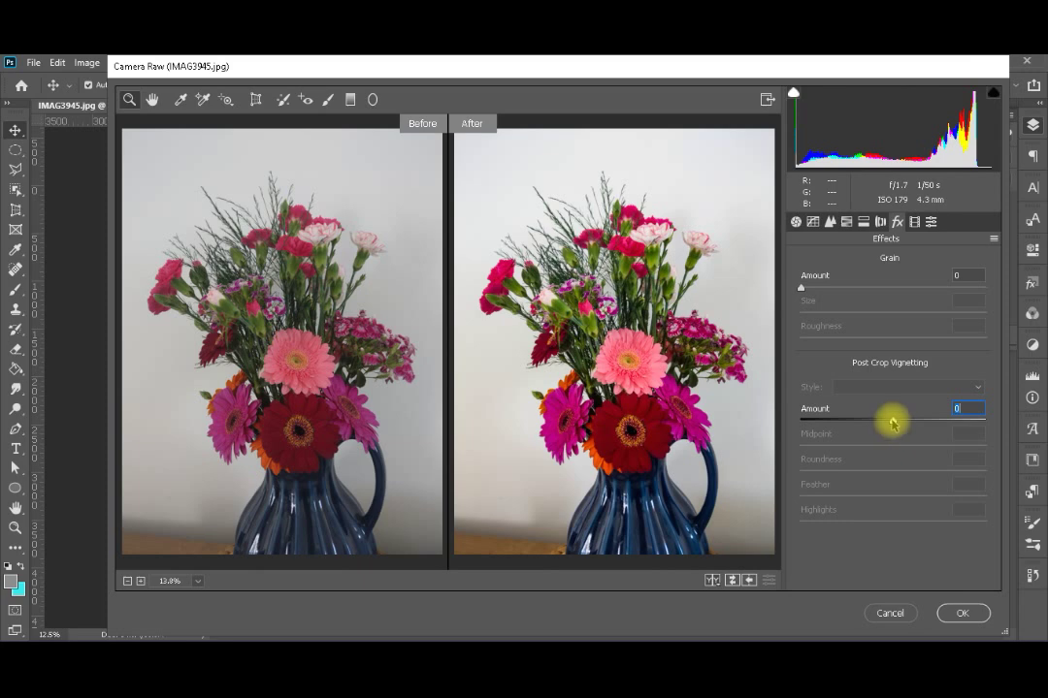
left_click_drag(892, 424, 860, 420)
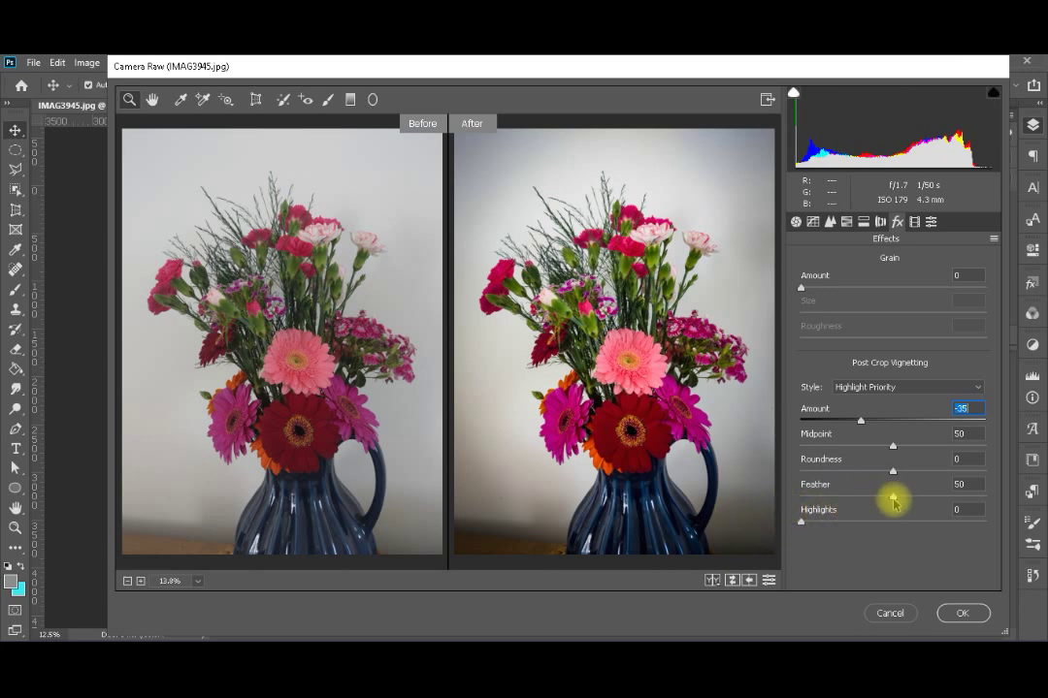
left_click_drag(890, 497, 799, 498)
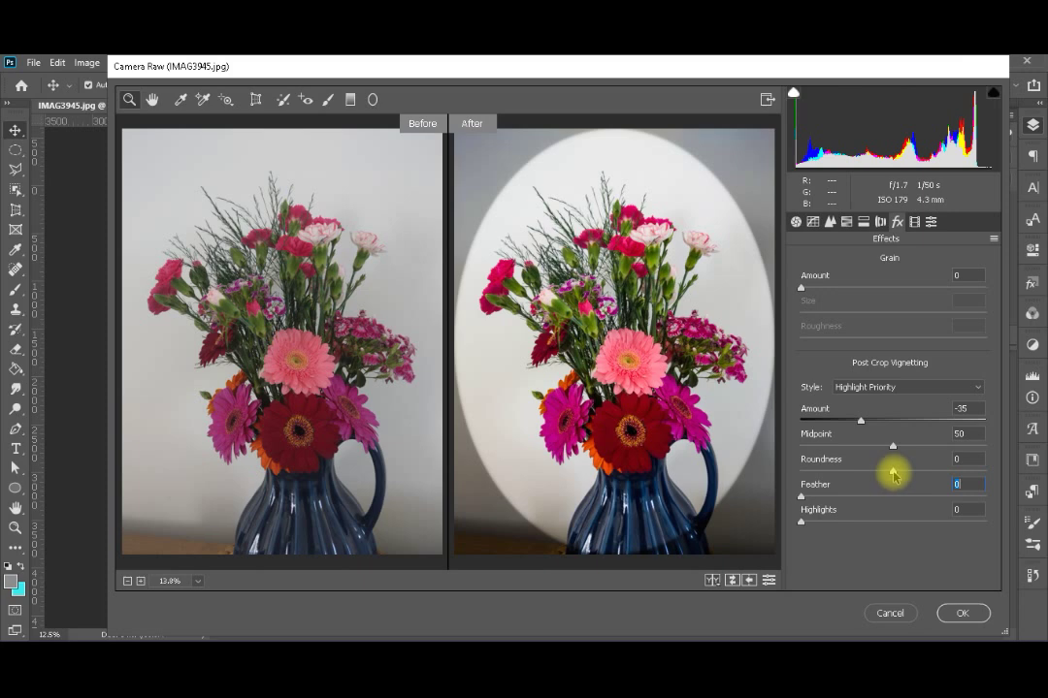
left_click_drag(893, 475, 802, 471)
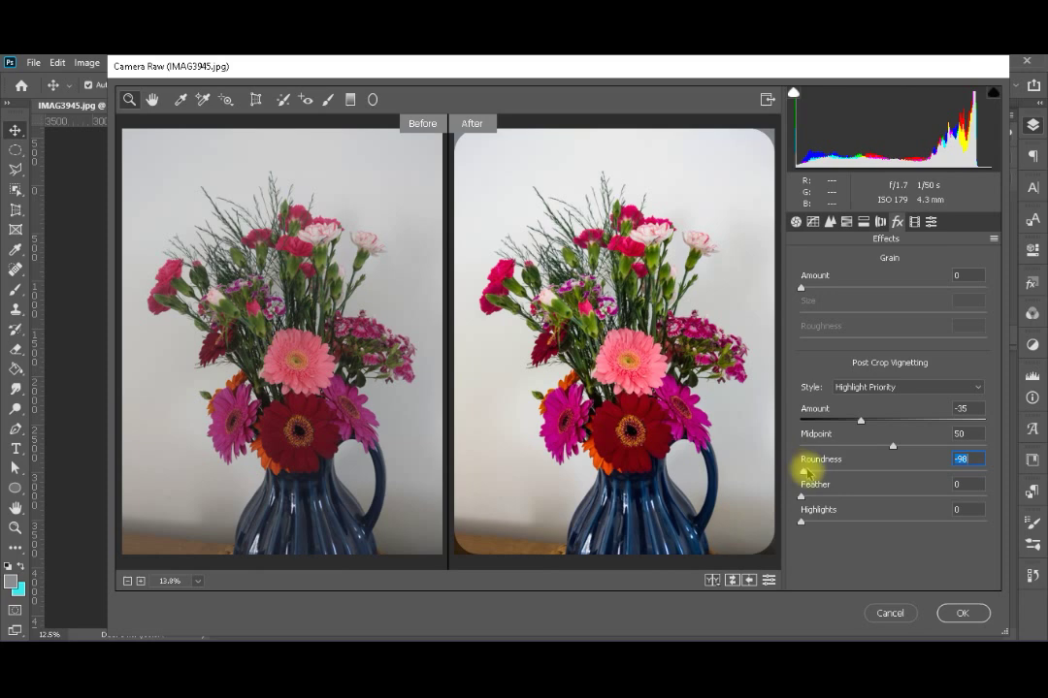
Try different vignette Roundness and Midpoint values, settling on Midpoint 51 and Roundness +12
left_click_drag(804, 473, 992, 492)
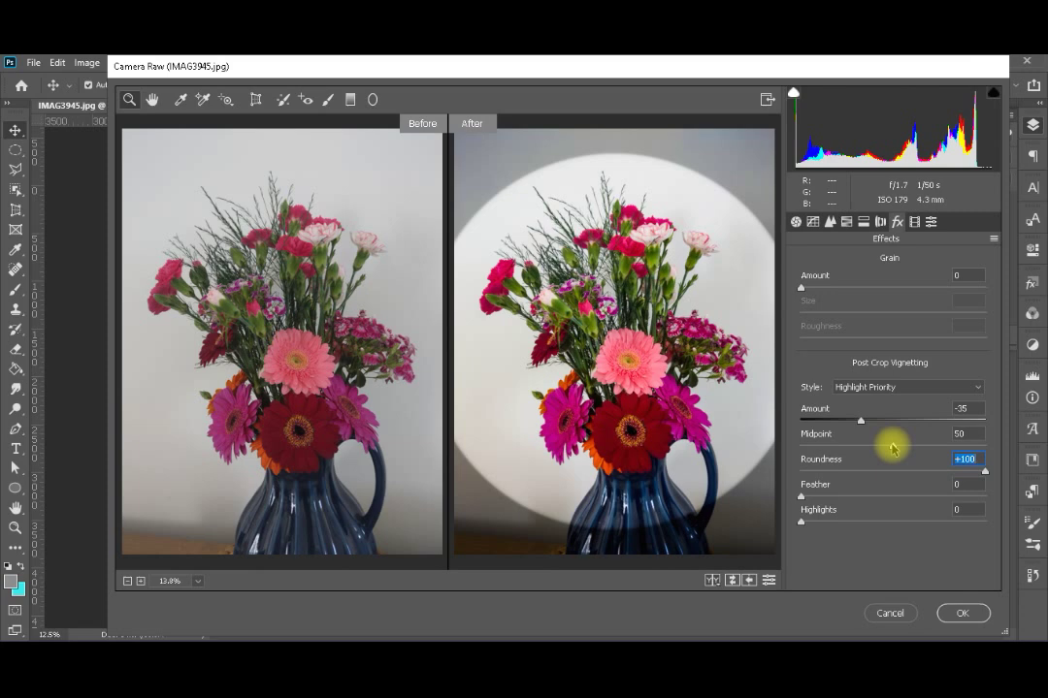
left_click_drag(892, 449, 843, 446)
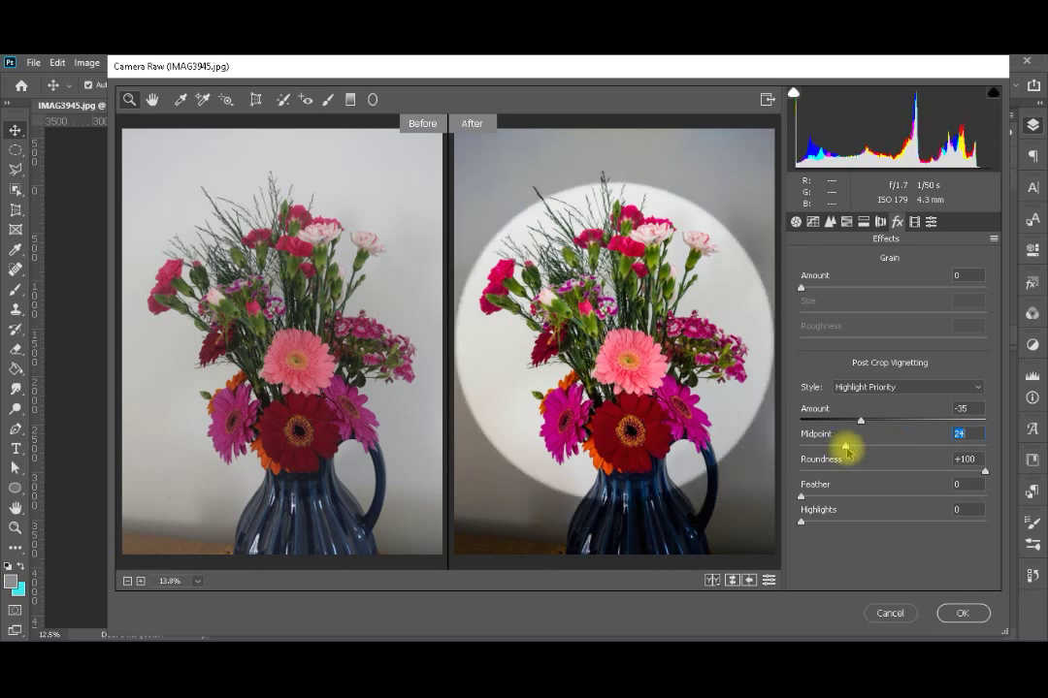
left_click_drag(851, 449, 982, 452)
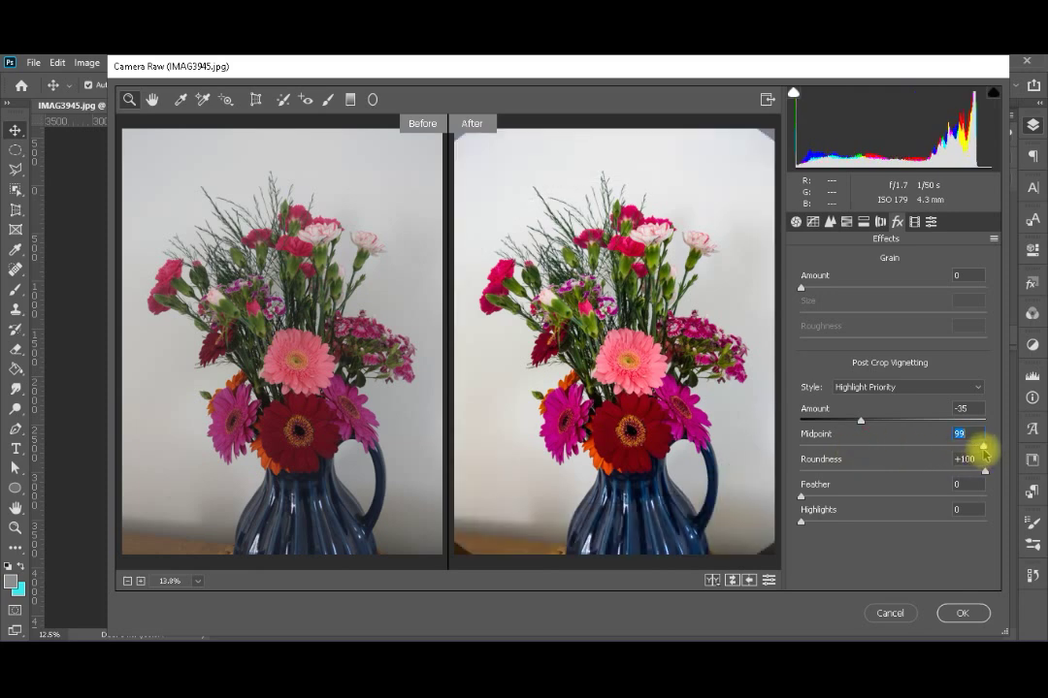
left_click_drag(983, 449, 892, 446)
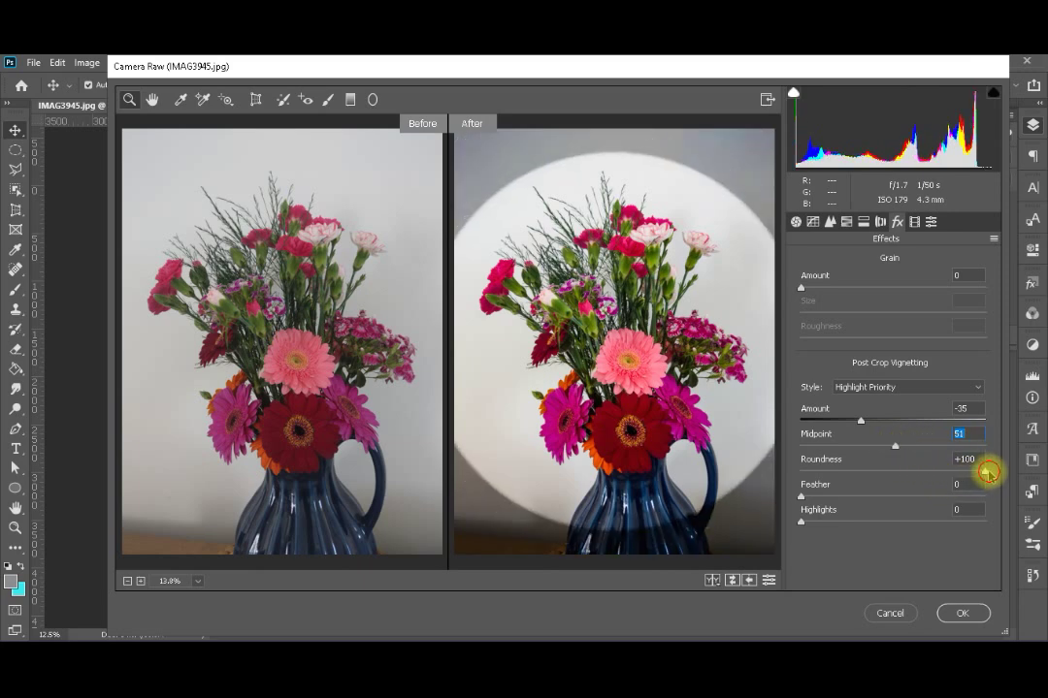
left_click_drag(985, 471, 899, 472)
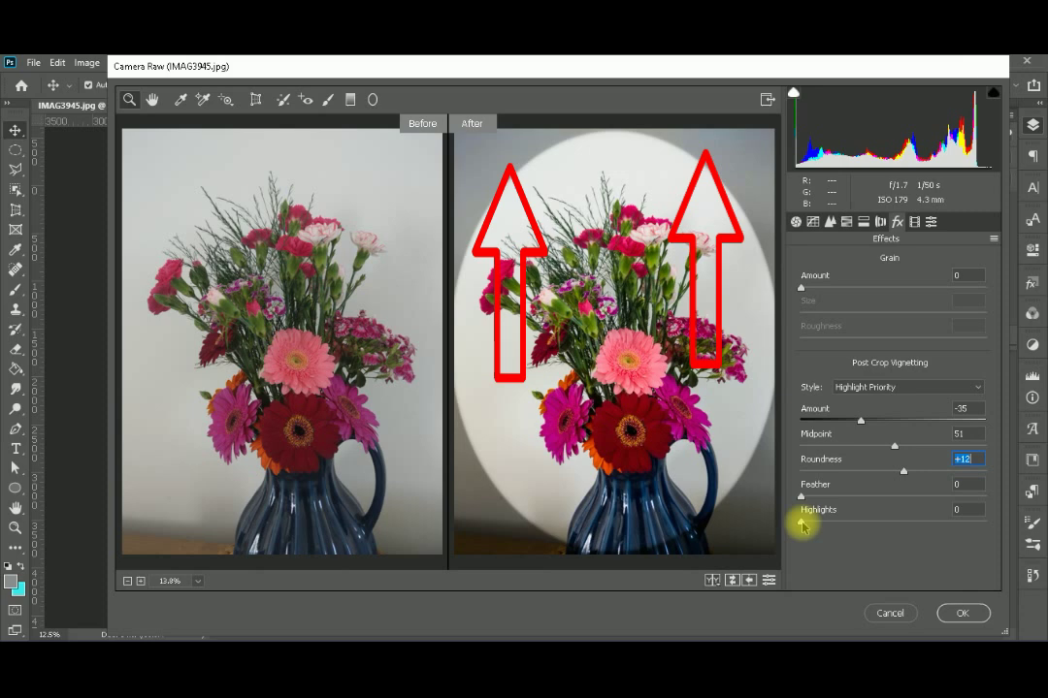
Raise the vignette Highlights to 70 and apply the Camera Raw Filter to Layer 1
left_click_drag(801, 525, 935, 534)
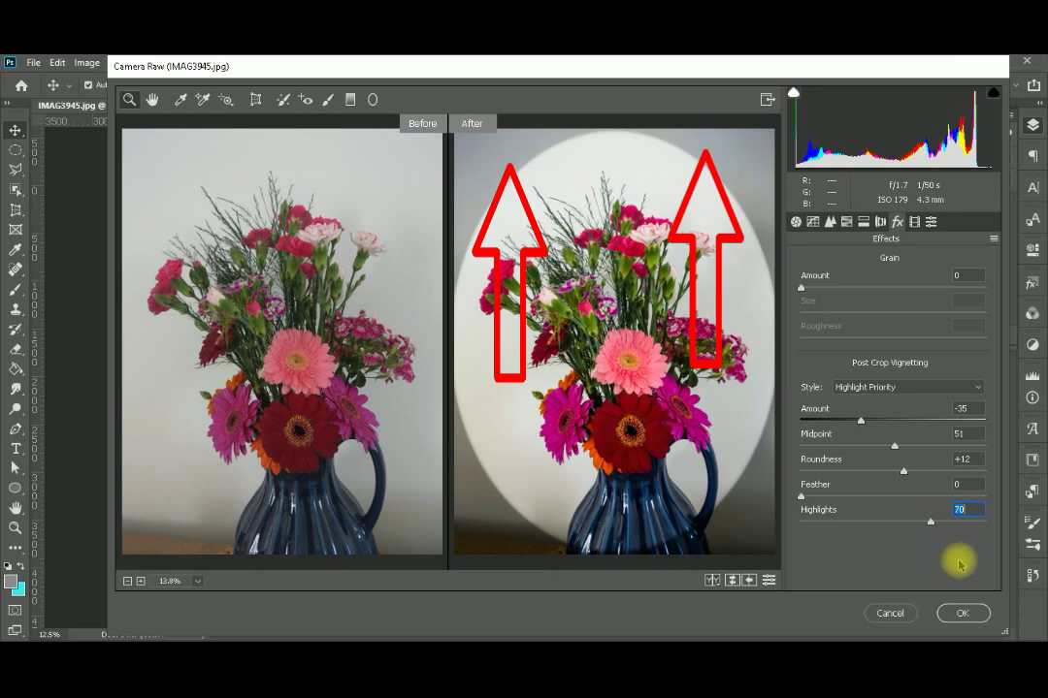
left_click(958, 613)
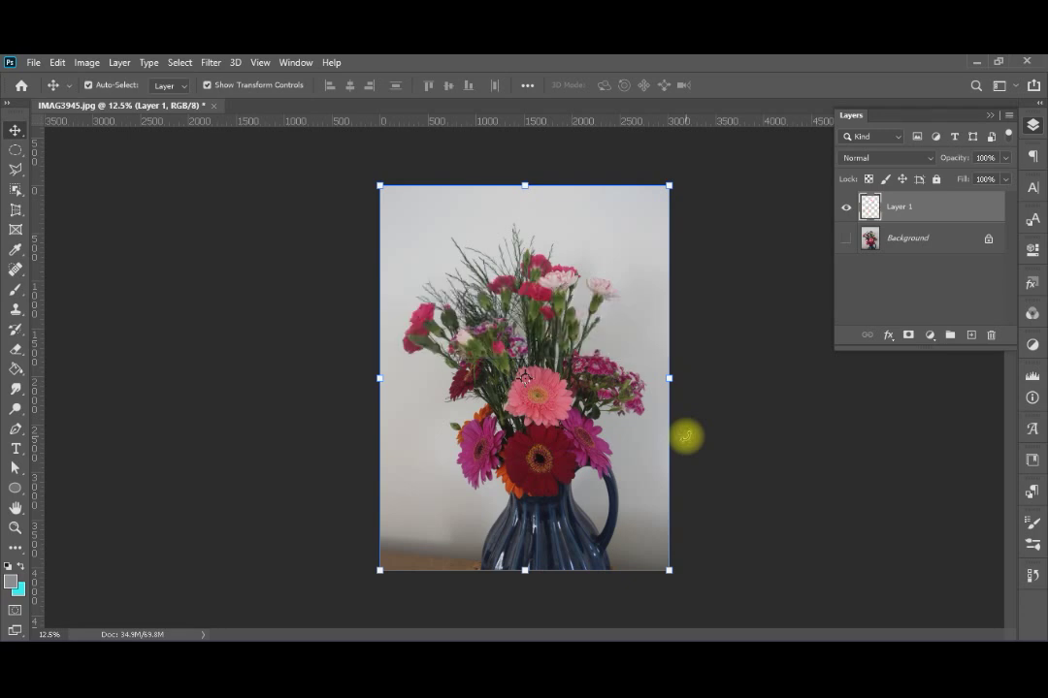
Refresh the canvas and reopen Camera Raw on the vignetted layer in side-by-side before/after view
key("space")
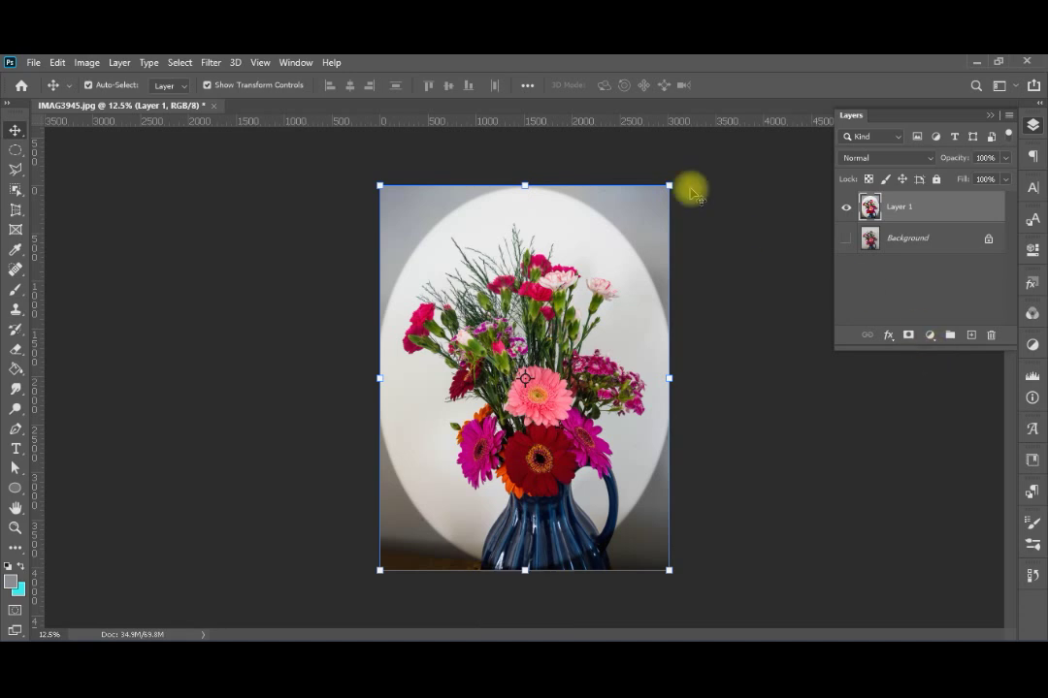
left_click(209, 63)
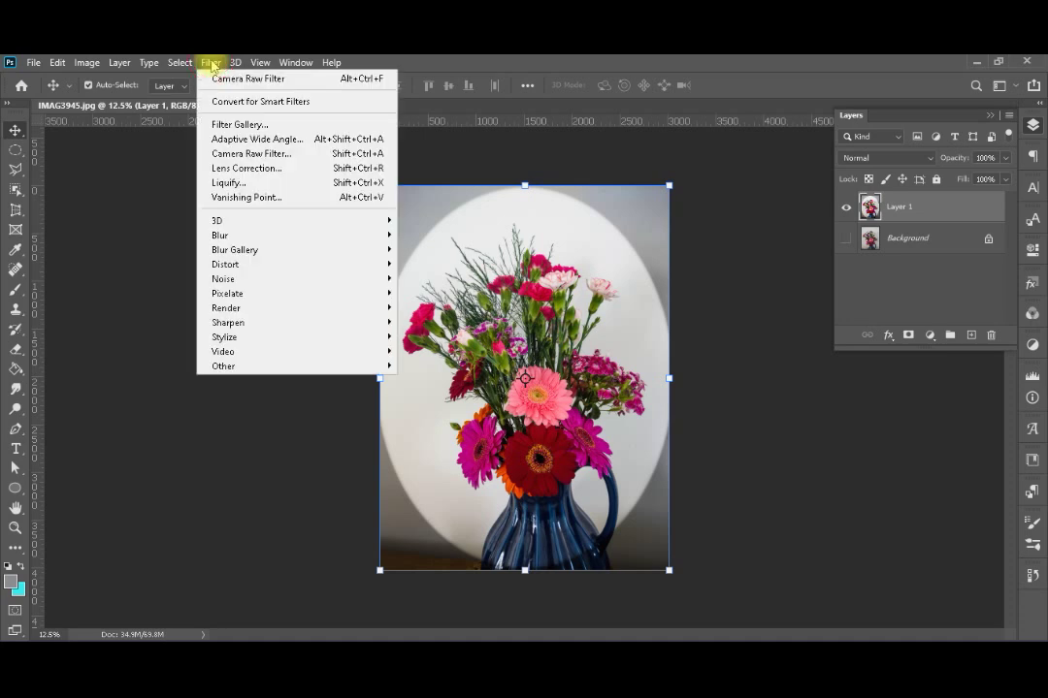
left_click(248, 155)
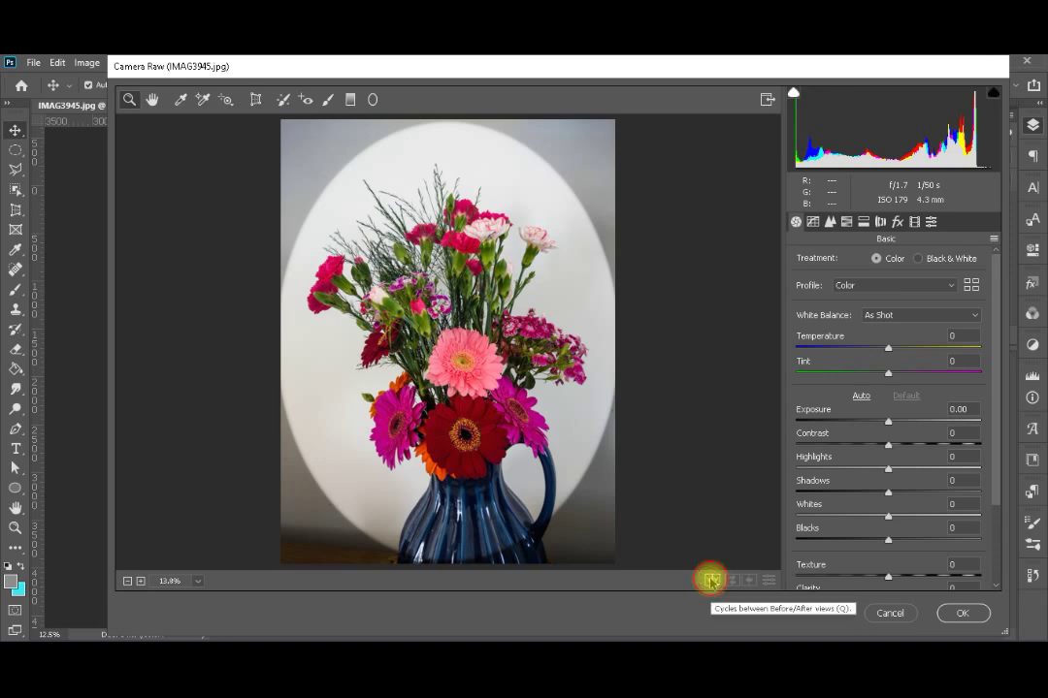
left_click(711, 579)
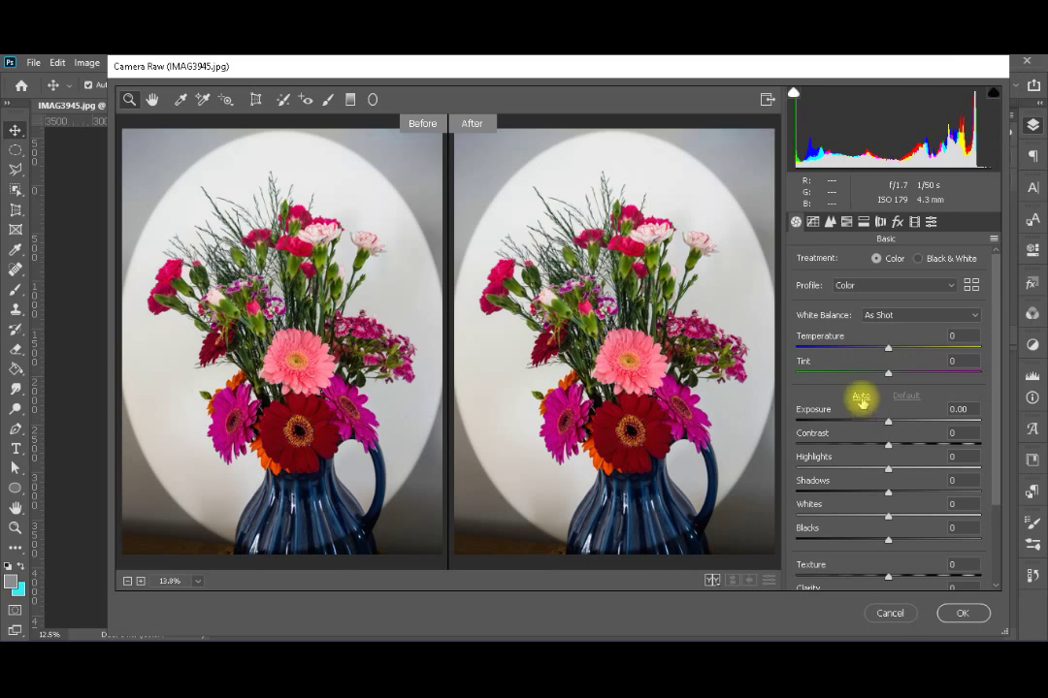
Apply Auto tones (Exposure -0.05, Contrast +5, Shadows +16, Whites +15) and show the Effects settings
left_click(860, 398)
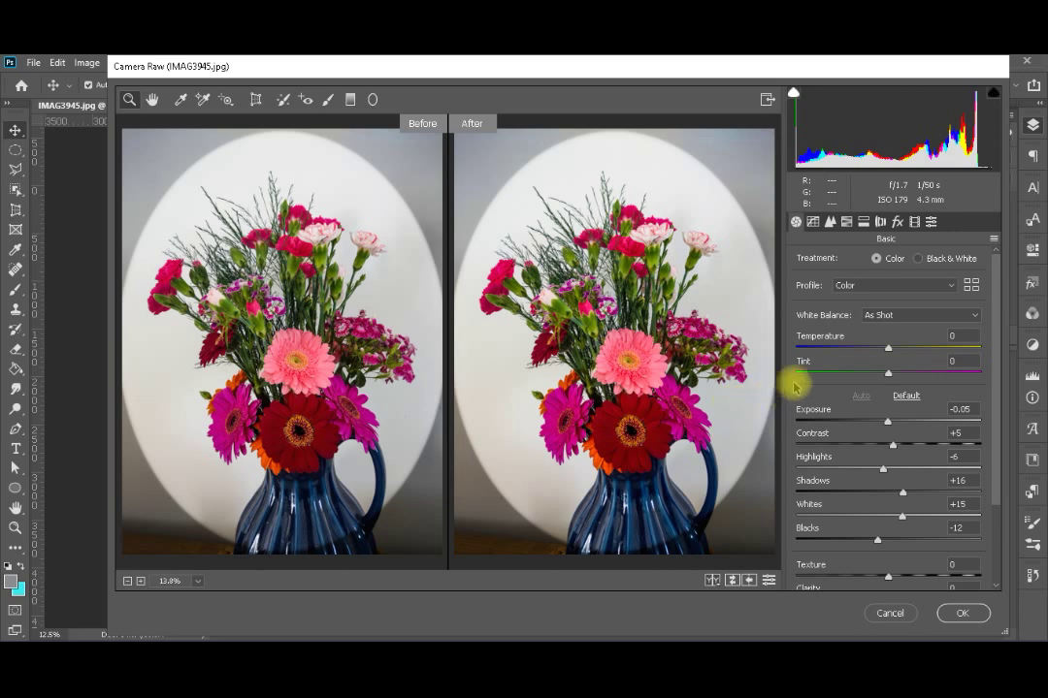
left_click(897, 222)
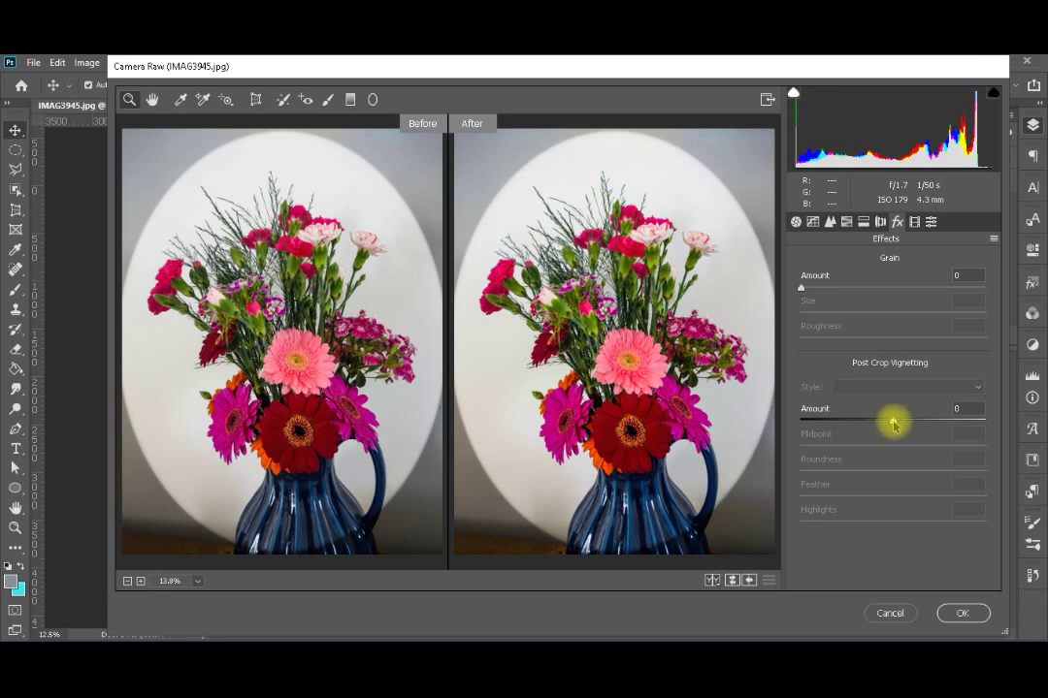
Apply a white Highlight Priority post-crop vignette at Amount +100 and close Camera Raw
left_click_drag(892, 423, 997, 427)
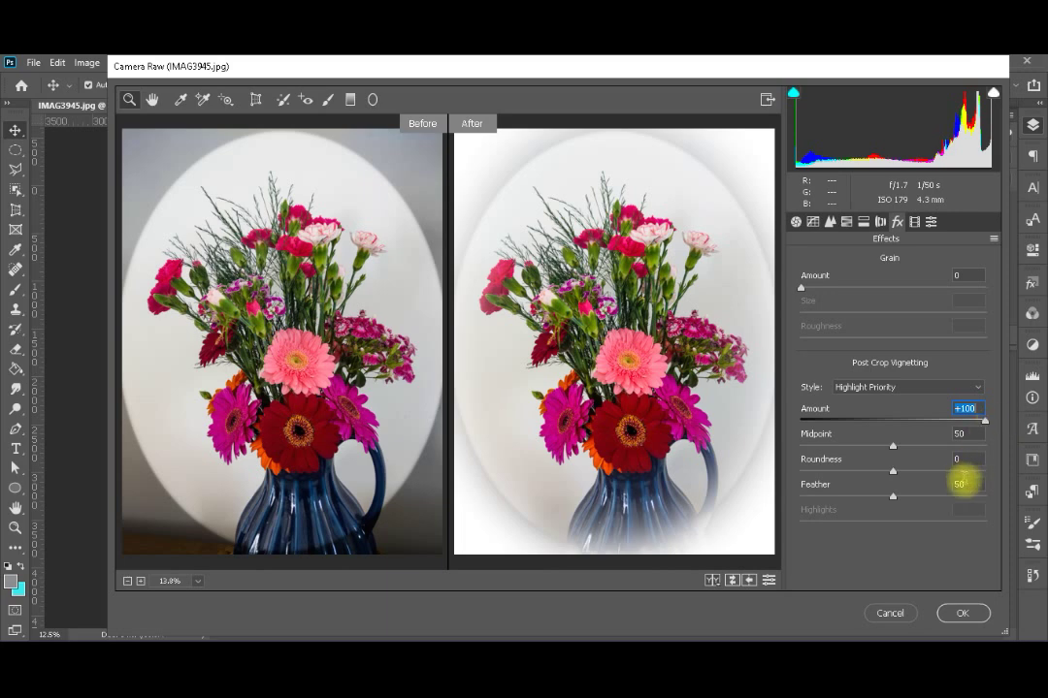
left_click(957, 614)
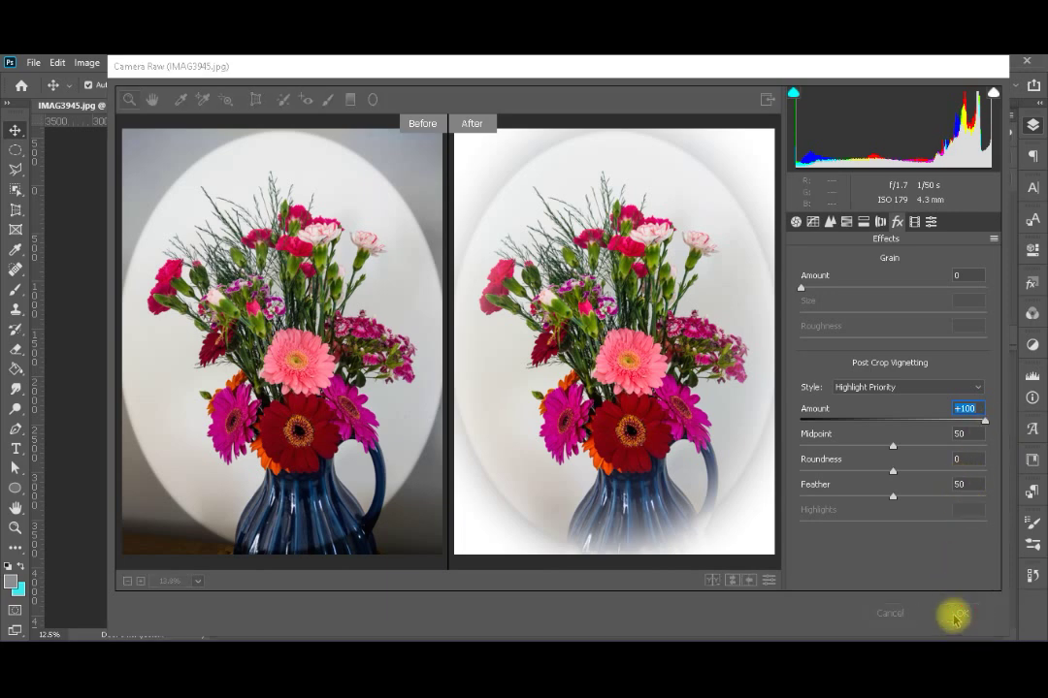